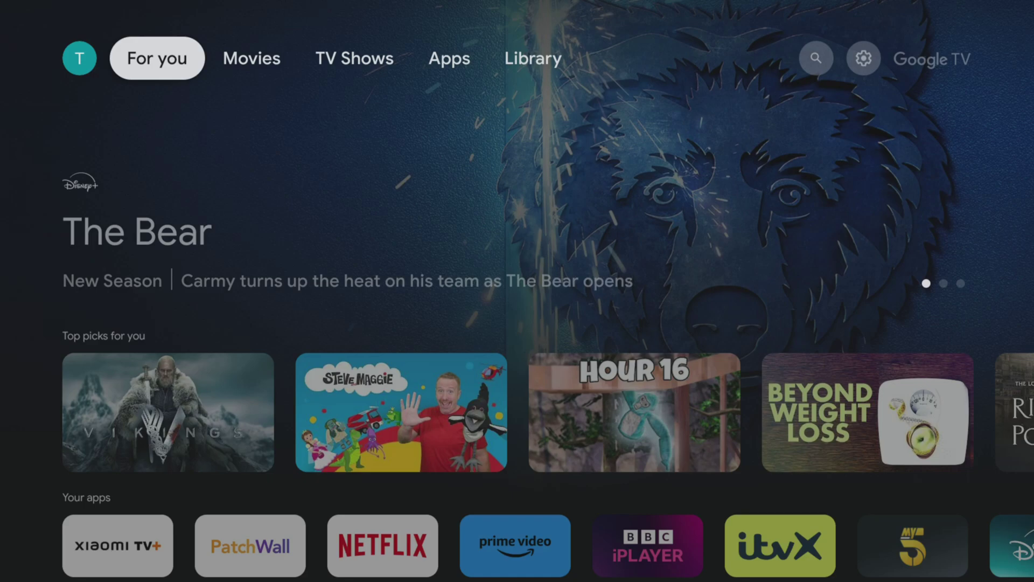
Step: Open Settings from the top-bar gear and go to System › About
key(Right)
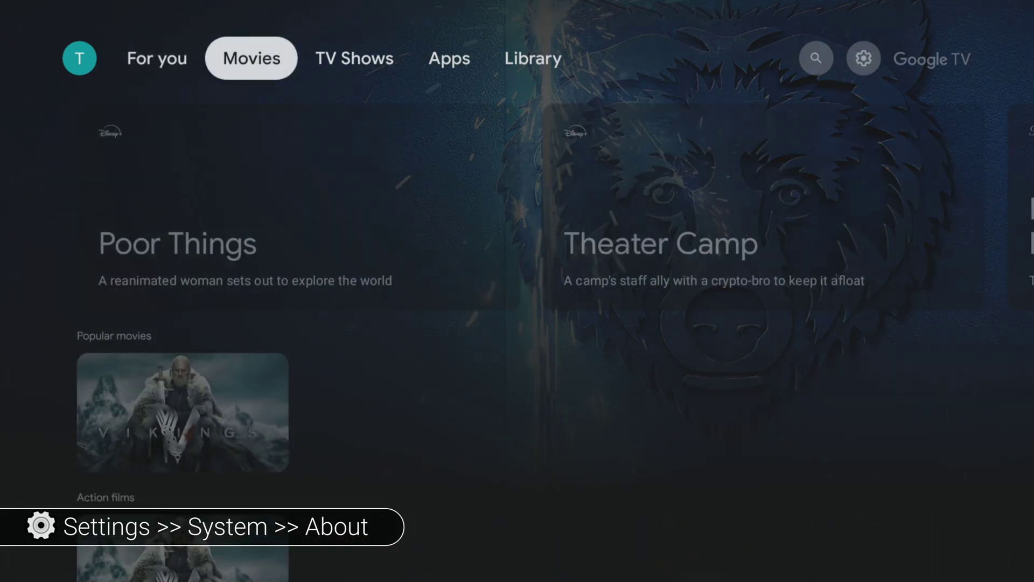
key(Right)
key(Right)
key(Right)
key(Right)
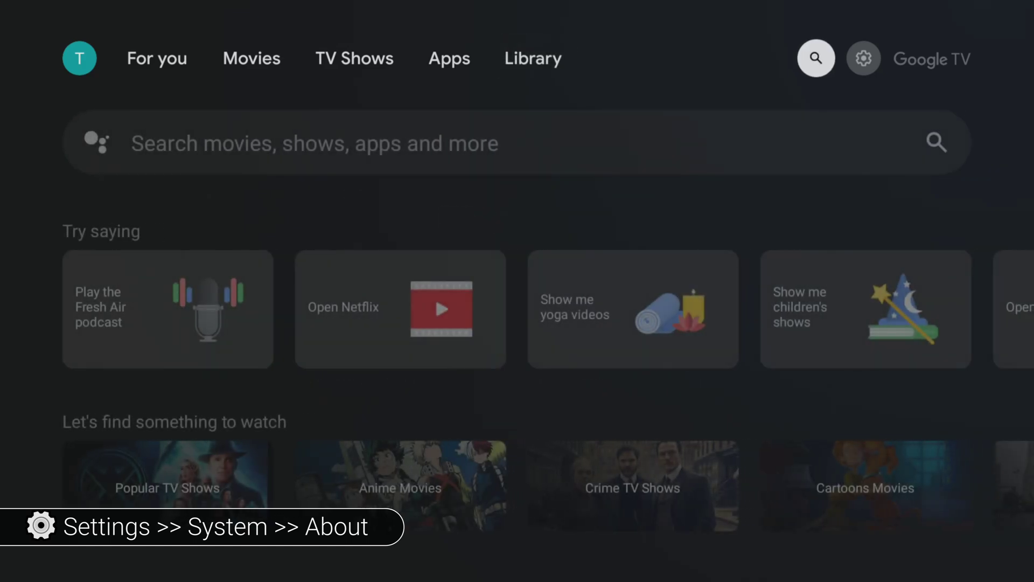
key(Right)
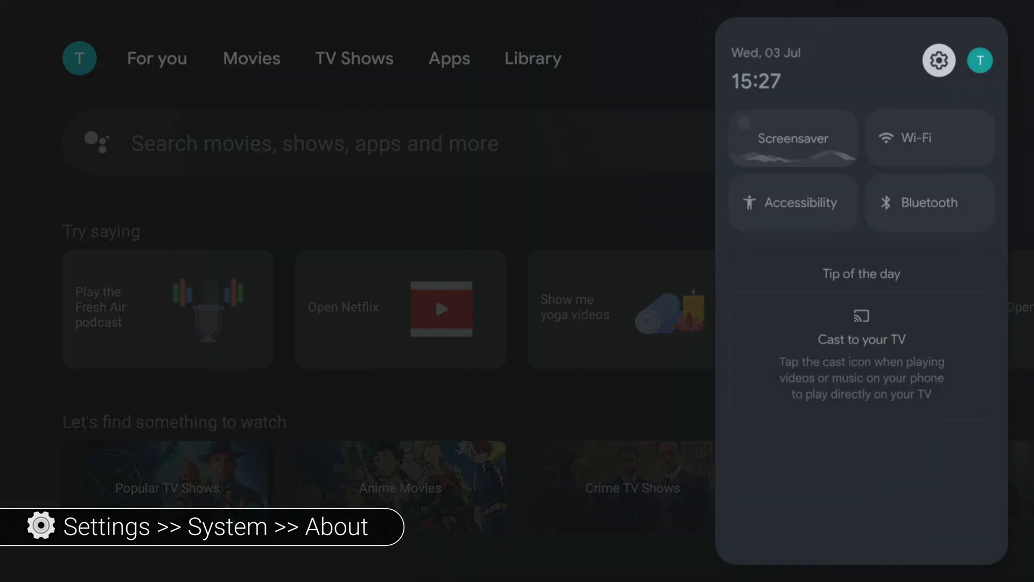
key(Return)
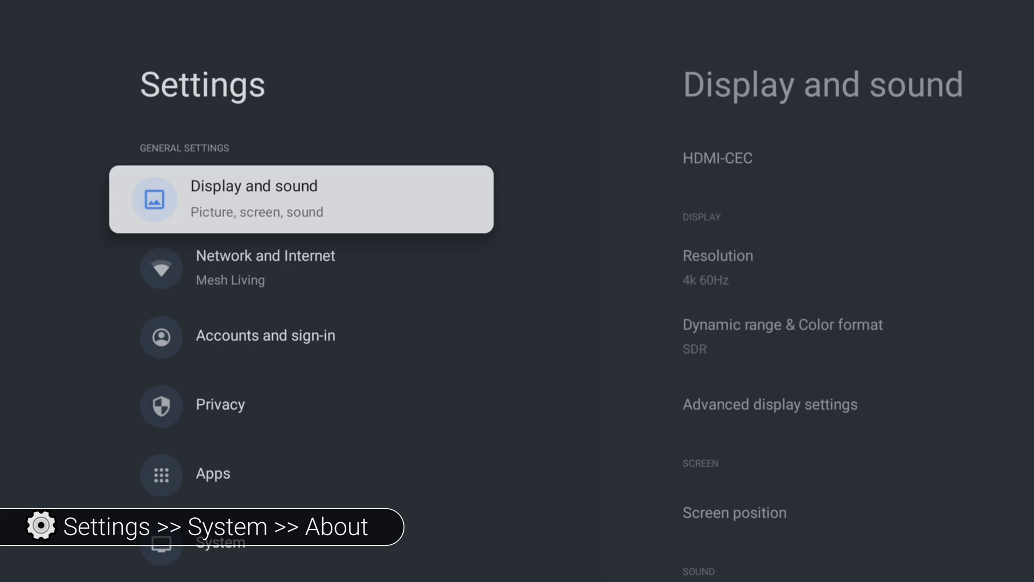
key(Down)
key(Down)
key(Down)
key(Down)
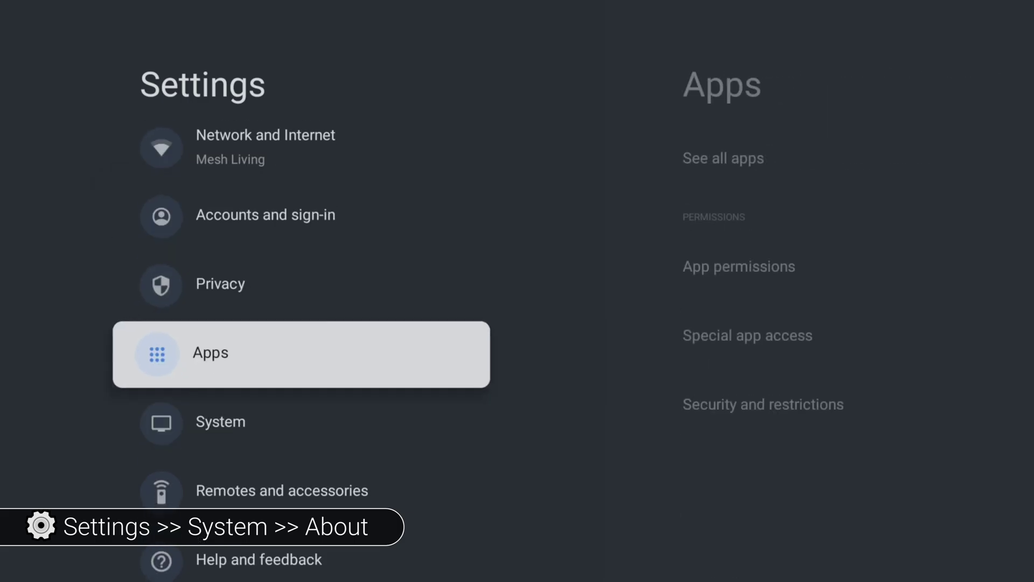
key(Down)
key(Return)
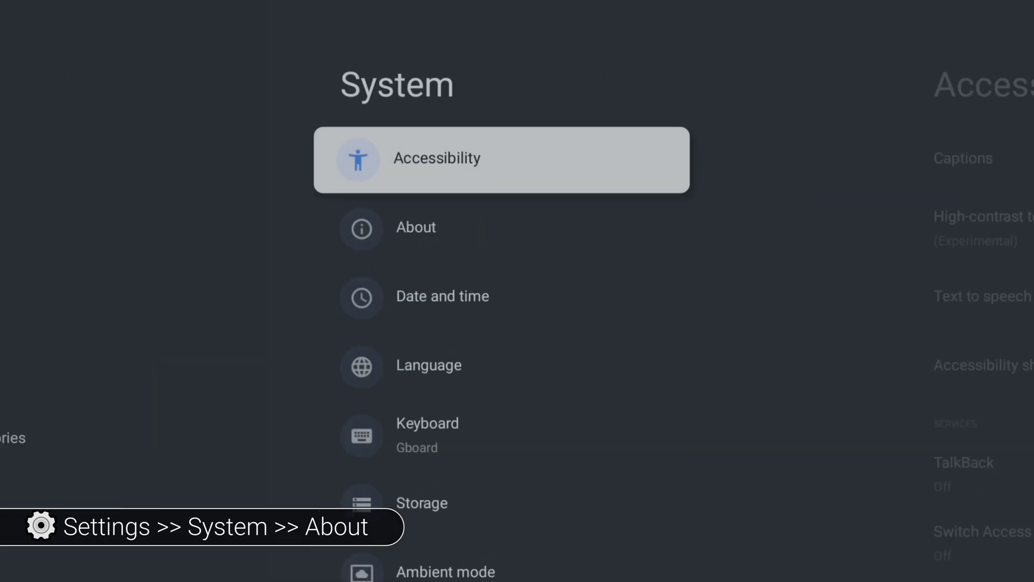
key(Down)
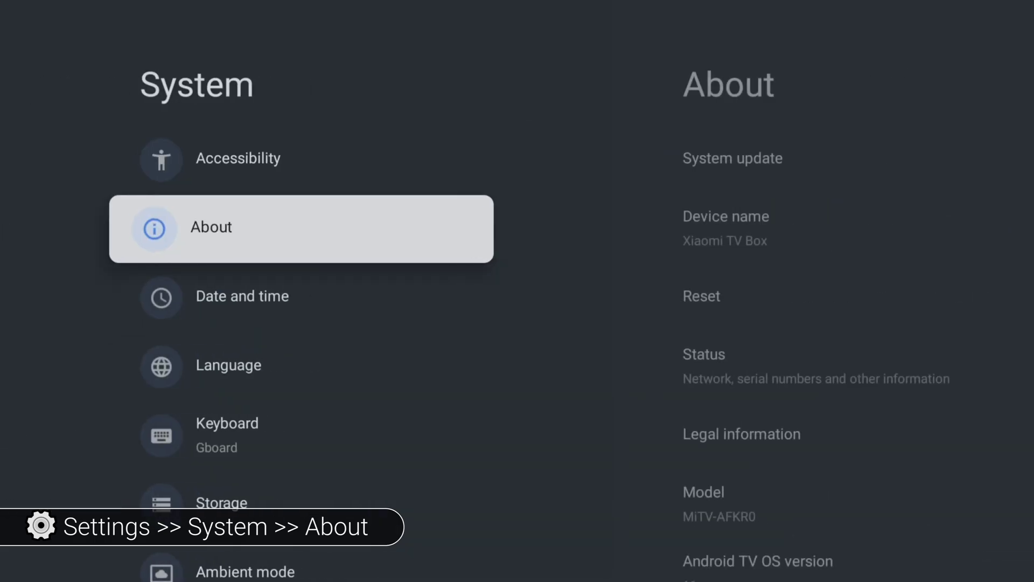
key(Return)
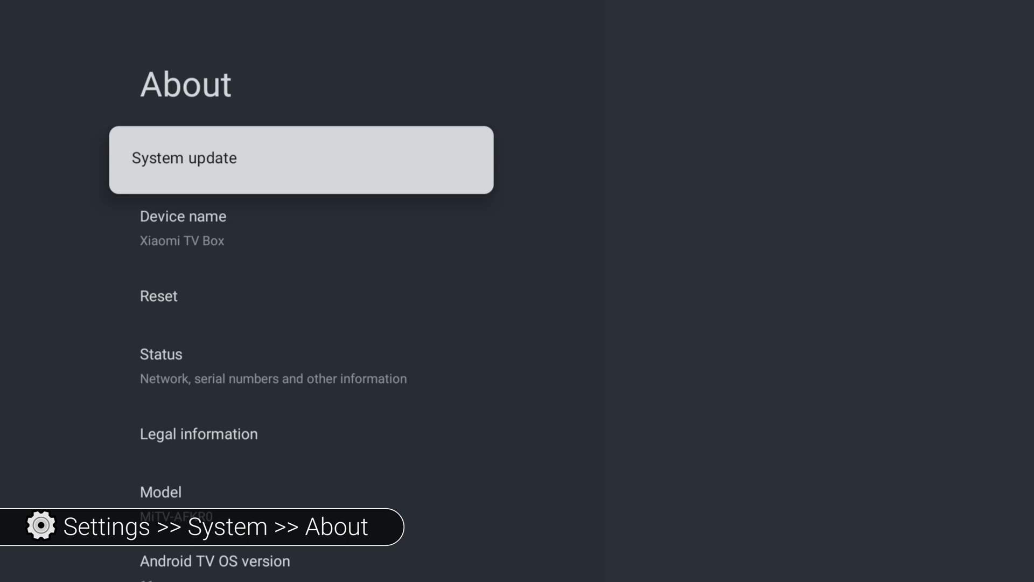
Step: Select the Android TV OS build entry repeatedly to unlock developer mode
key(Down)
key(Down)
key(Down)
key(Down)
key(Down)
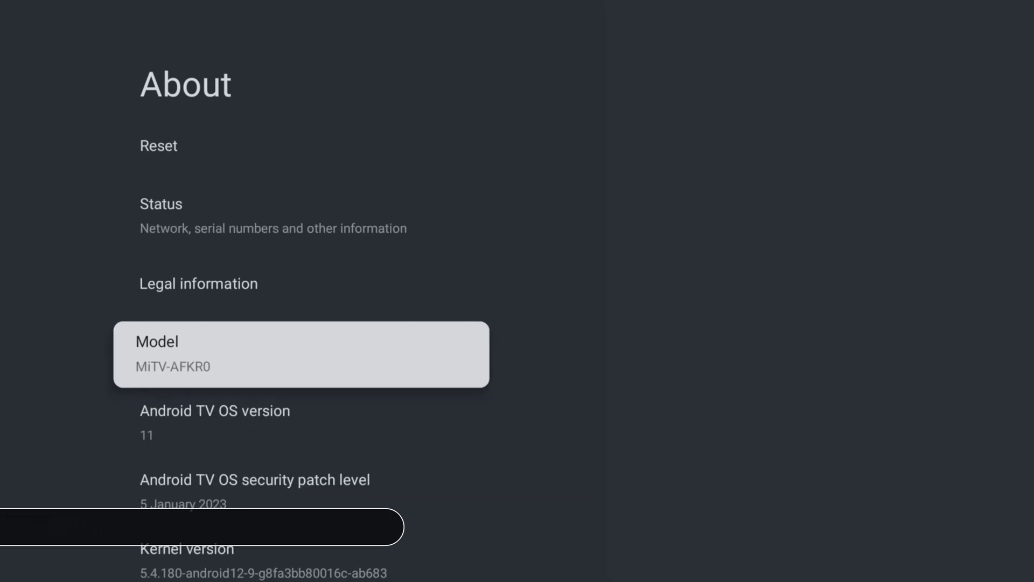
key(Down)
key(Down)
key(Down)
key(Down)
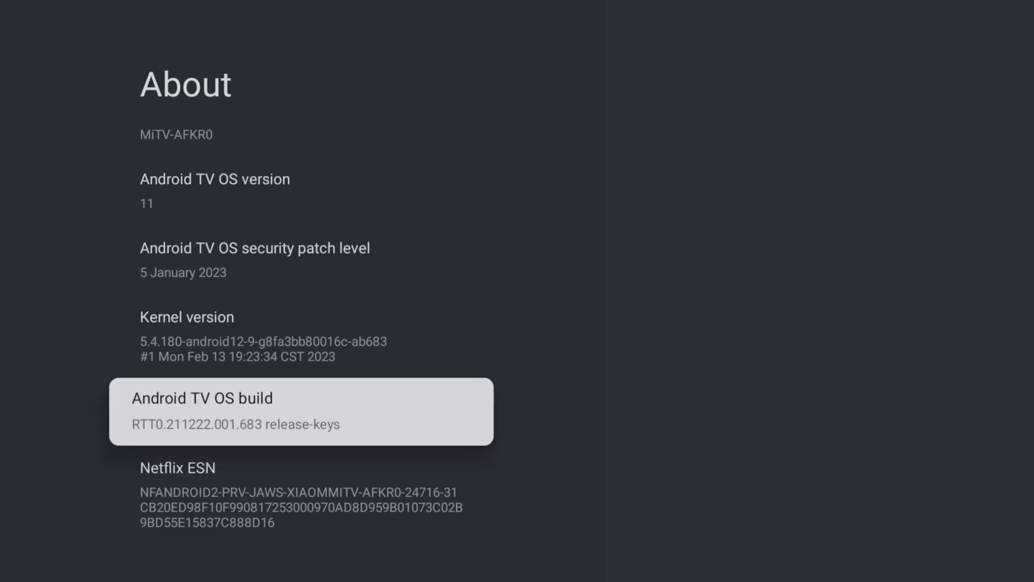
key(Return)
key(Return)
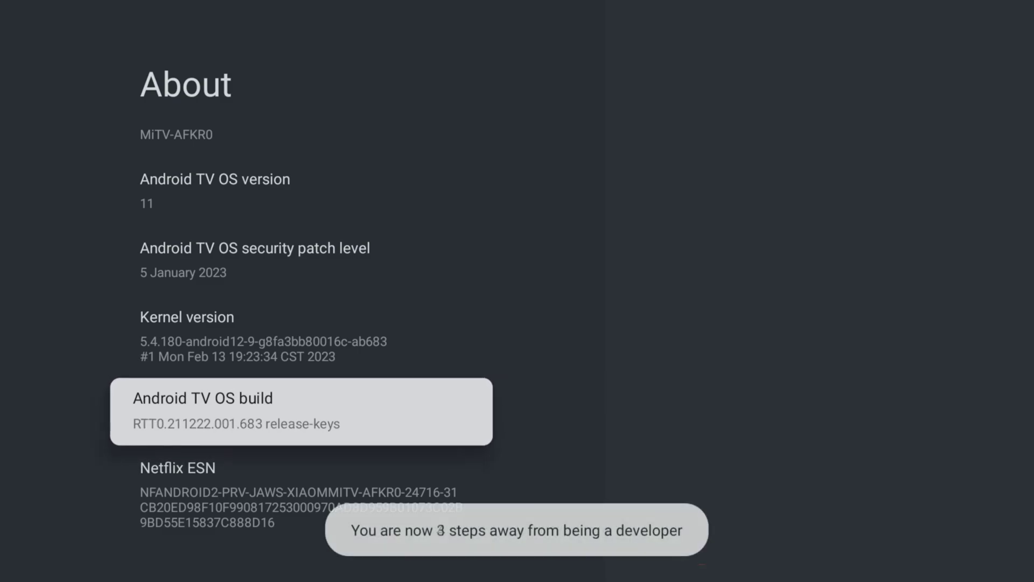
key(Return)
key(Return)
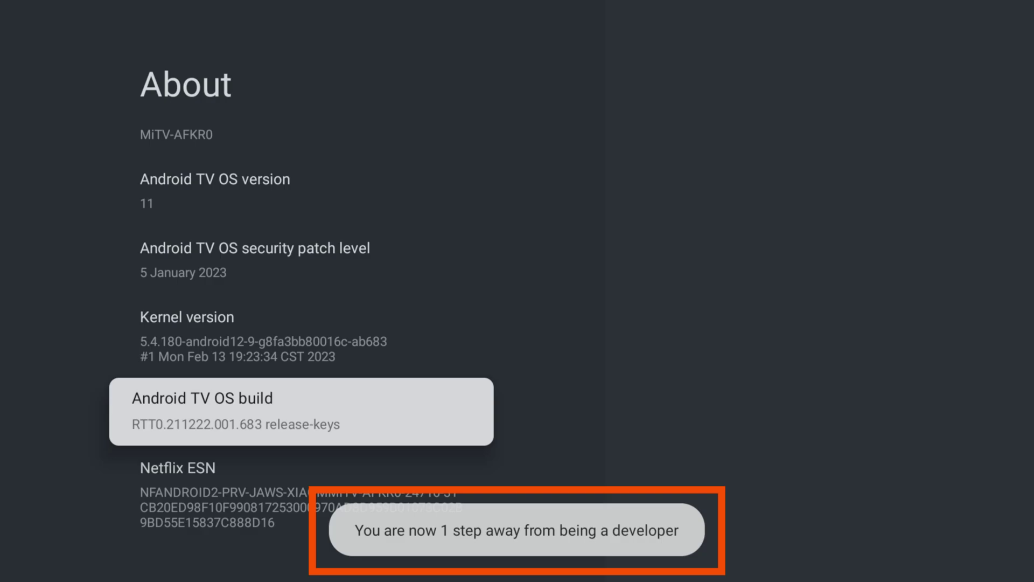
key(Return)
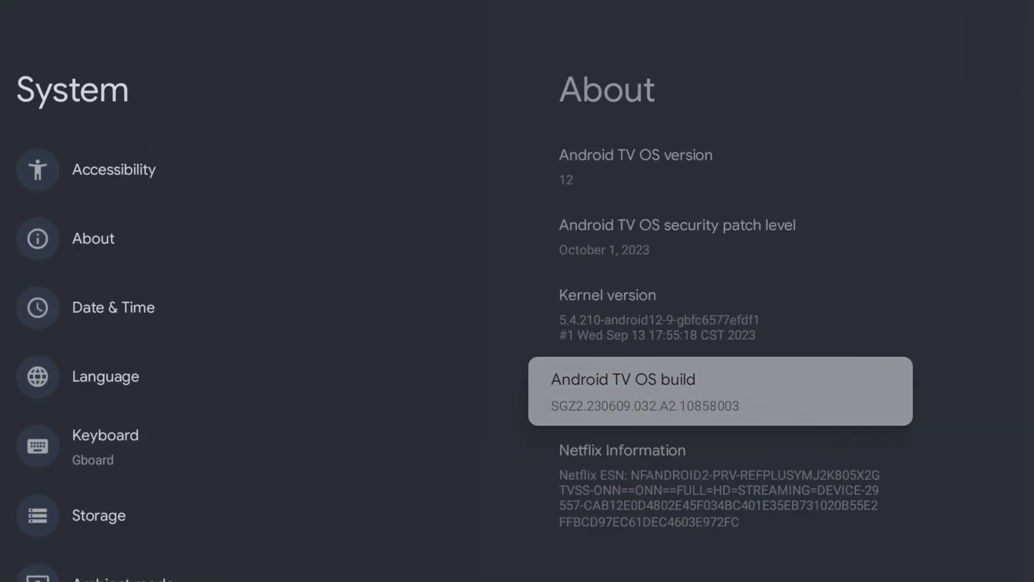
Step: Return to System and open the newly available Developer options
key(Escape)
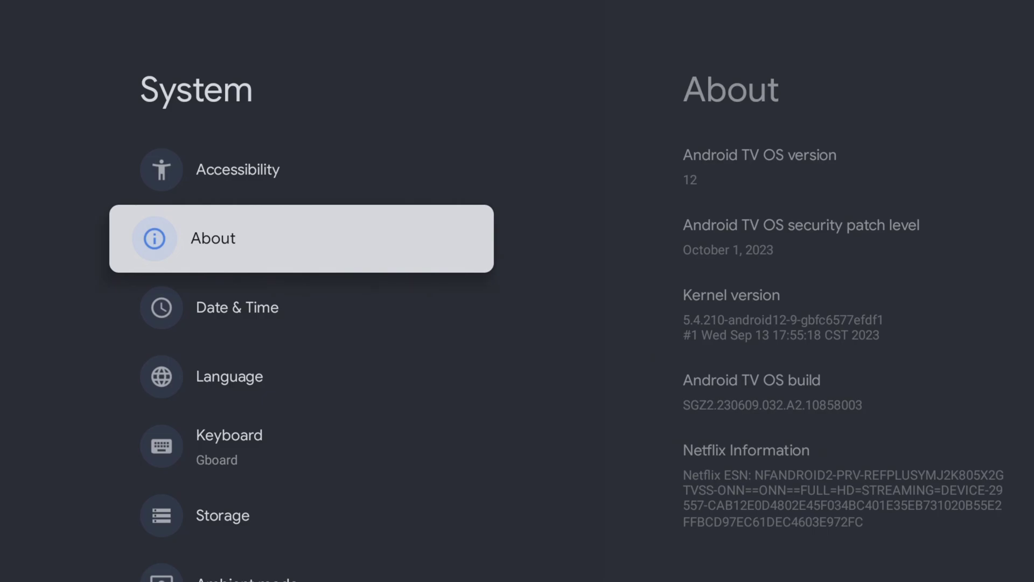
key(Down)
key(Down)
key(Down)
key(Down)
key(Down)
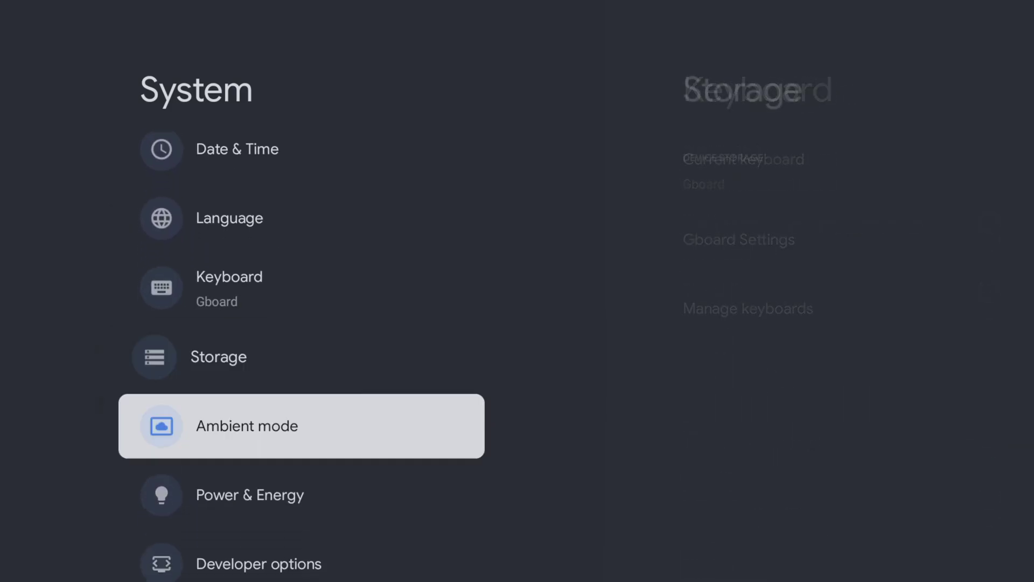
key(Down)
key(Down)
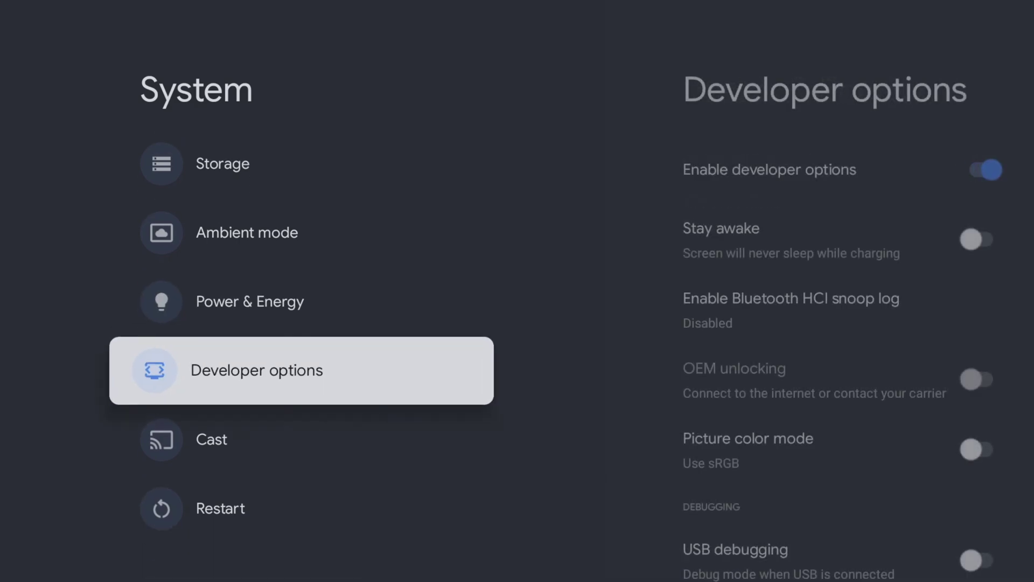
key(Return)
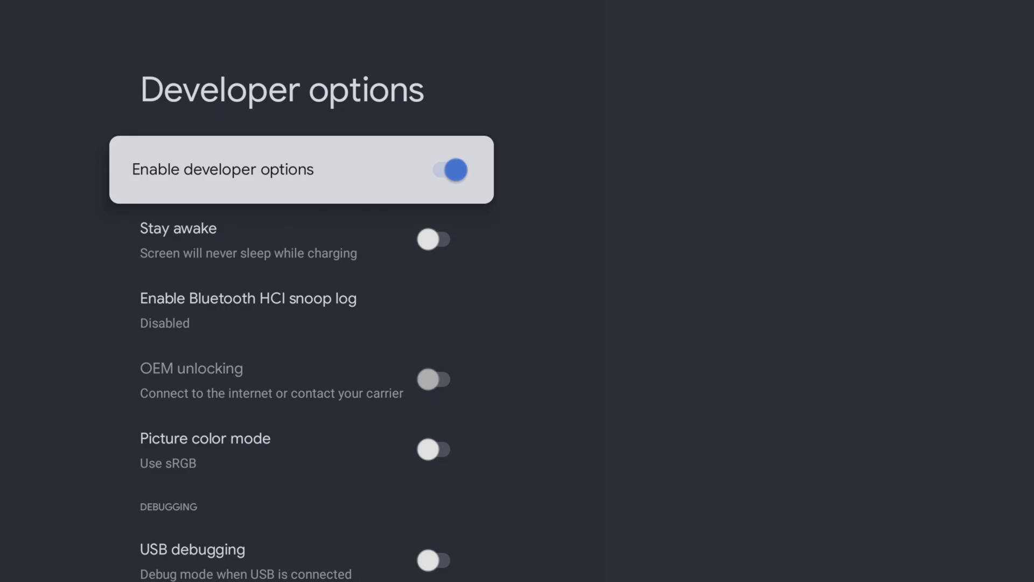
Step: Scroll down the Developer options list to the animation scale settings
key(Down)
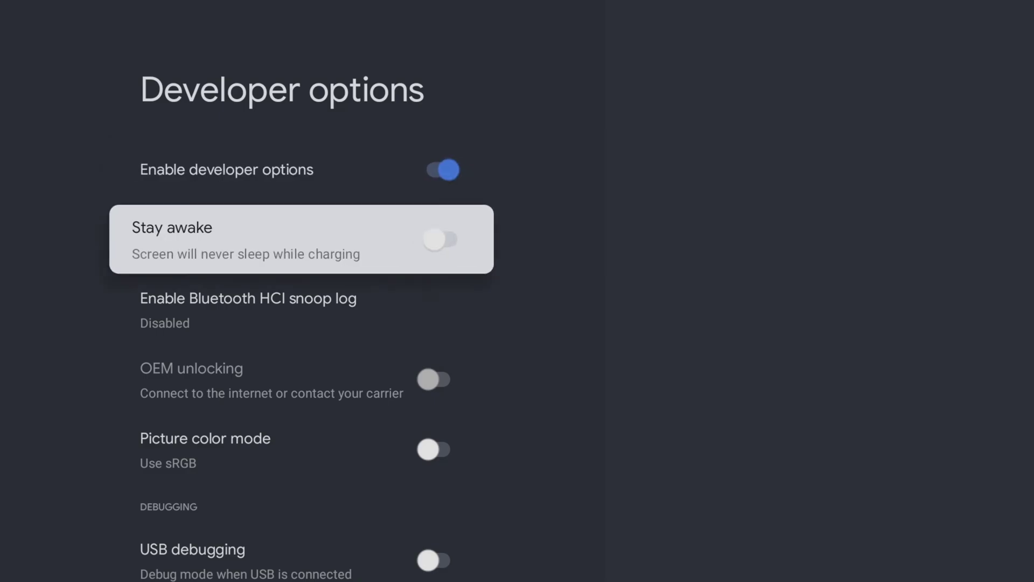
key(Down)
key(Down)
key(Down)
key(Down)
key(Down)
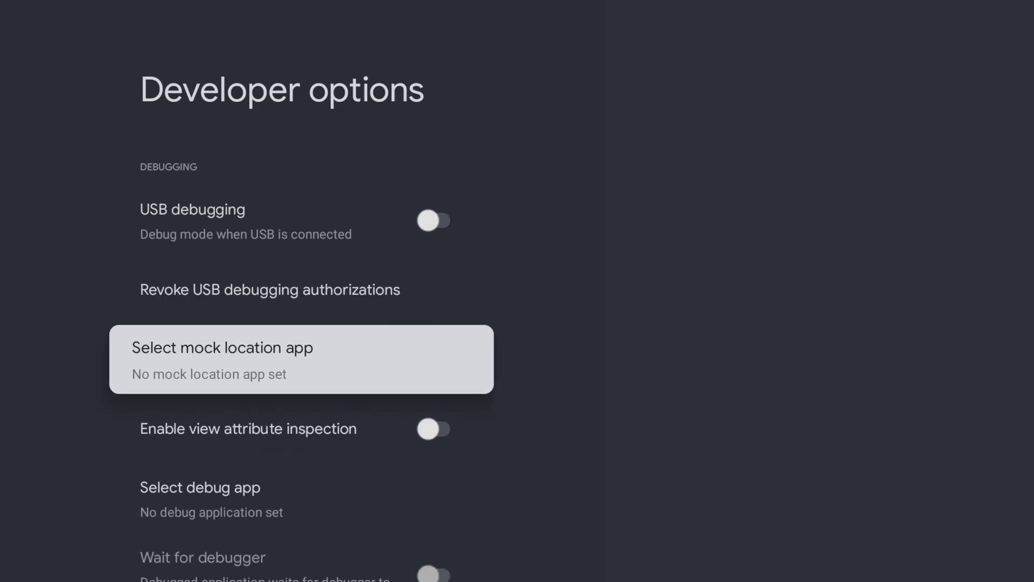
key(Down)
key(Down)
key(Down)
key(Down)
key(Down)
key(Down)
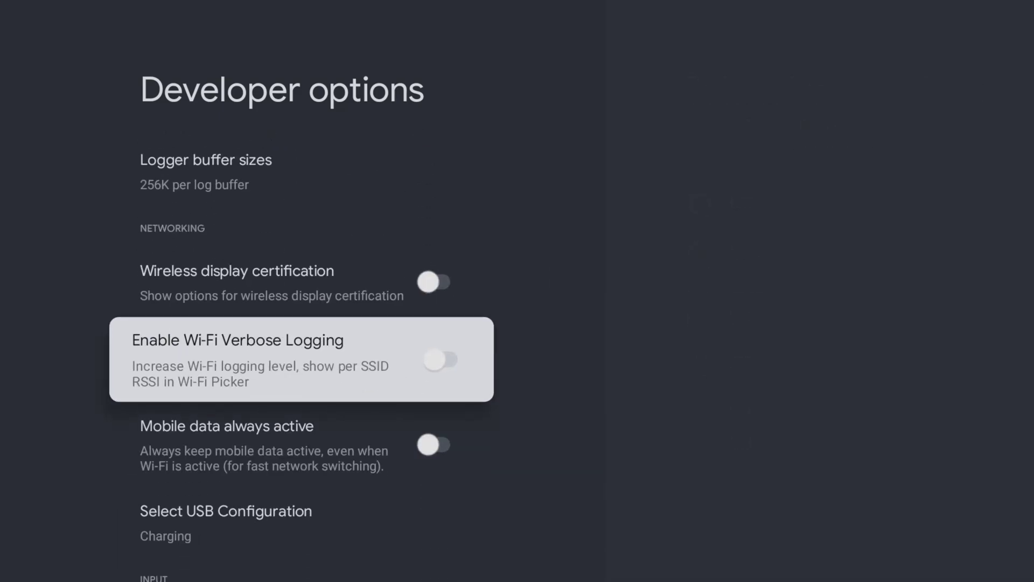
key(Down)
key(Down)
key(Down)
key(Down)
key(Down)
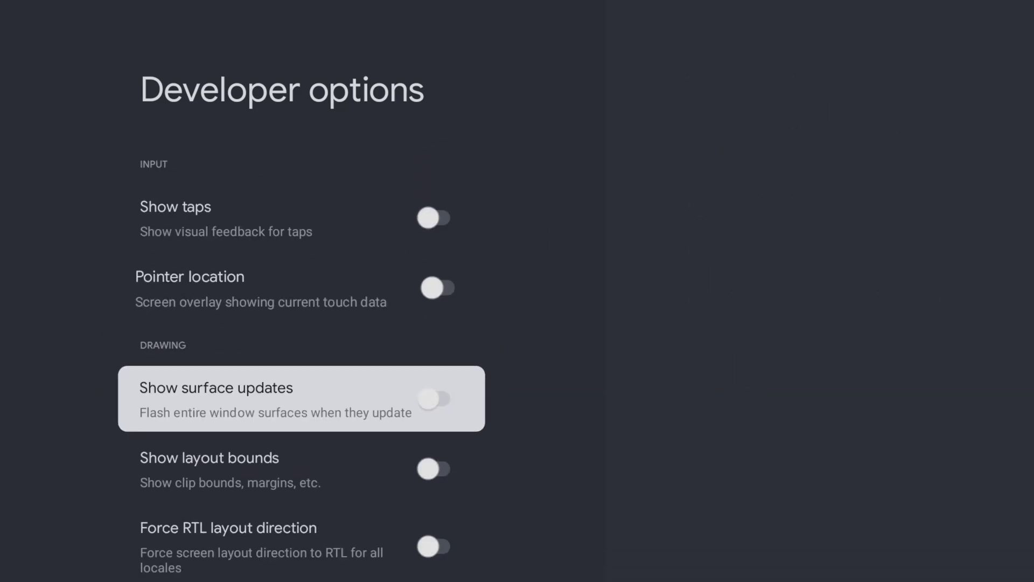
key(Down)
key(Down)
key(Down)
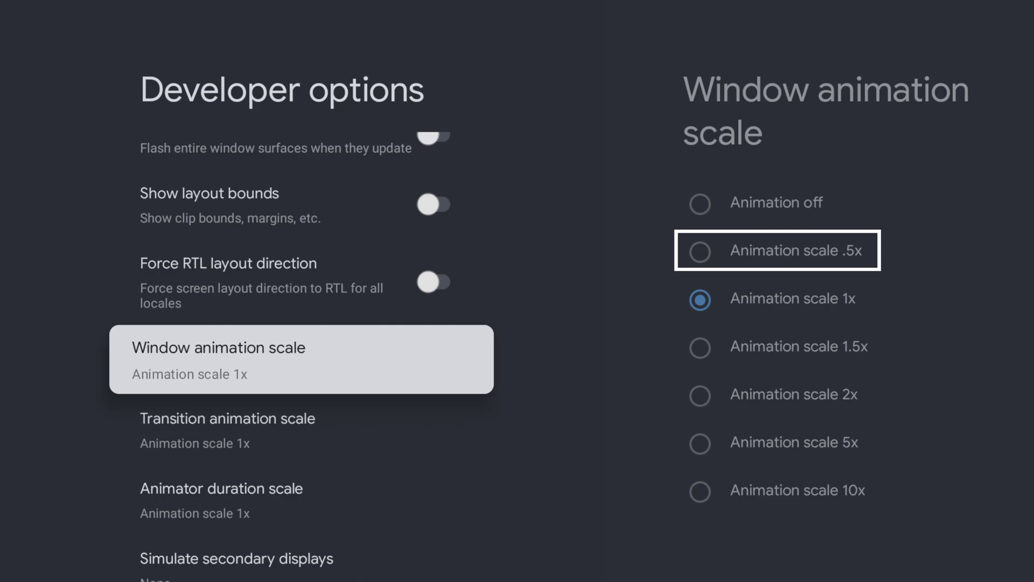
Step: Set Window animation scale to .5x
key(Return)
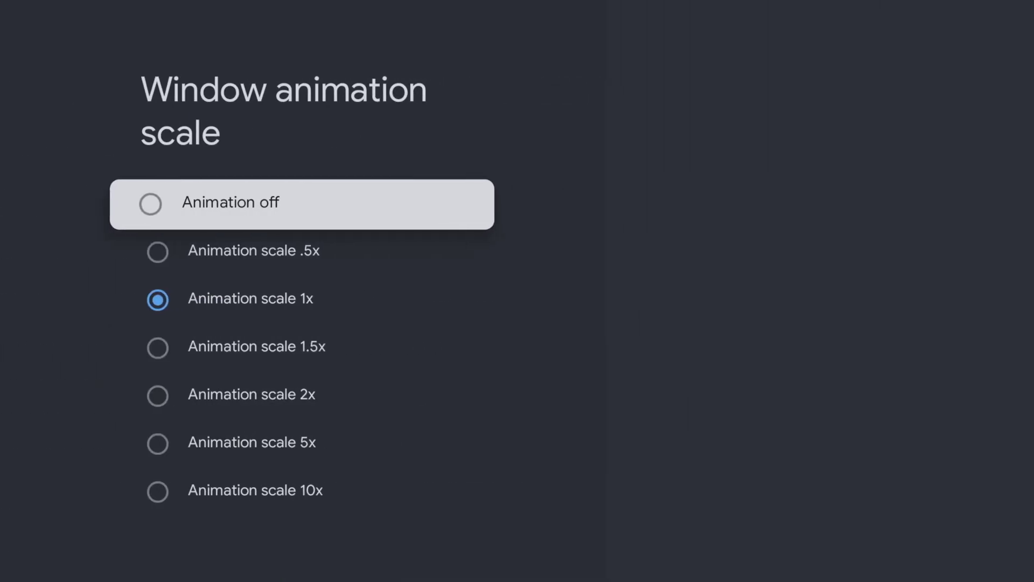
key(Down)
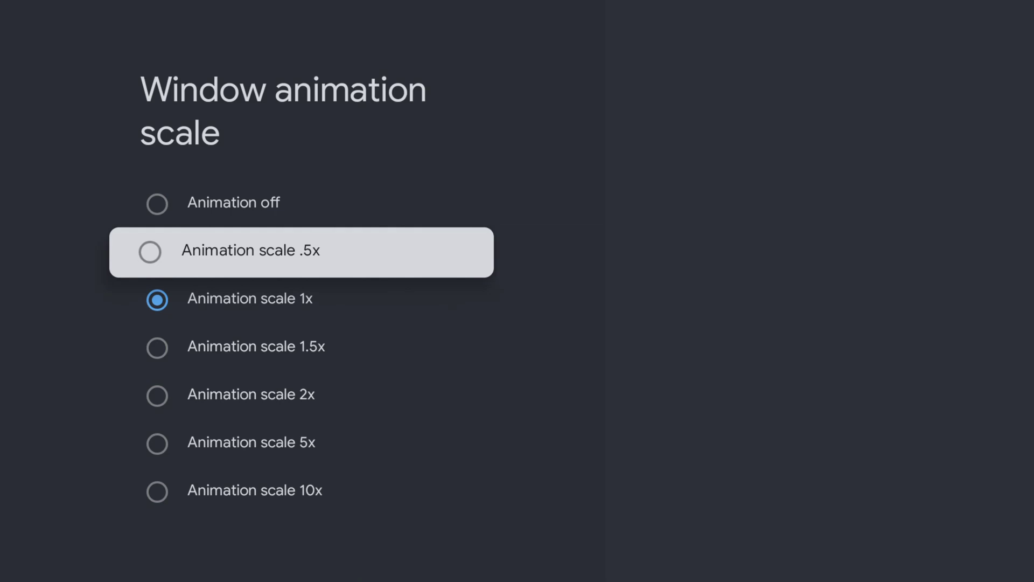
key(Return)
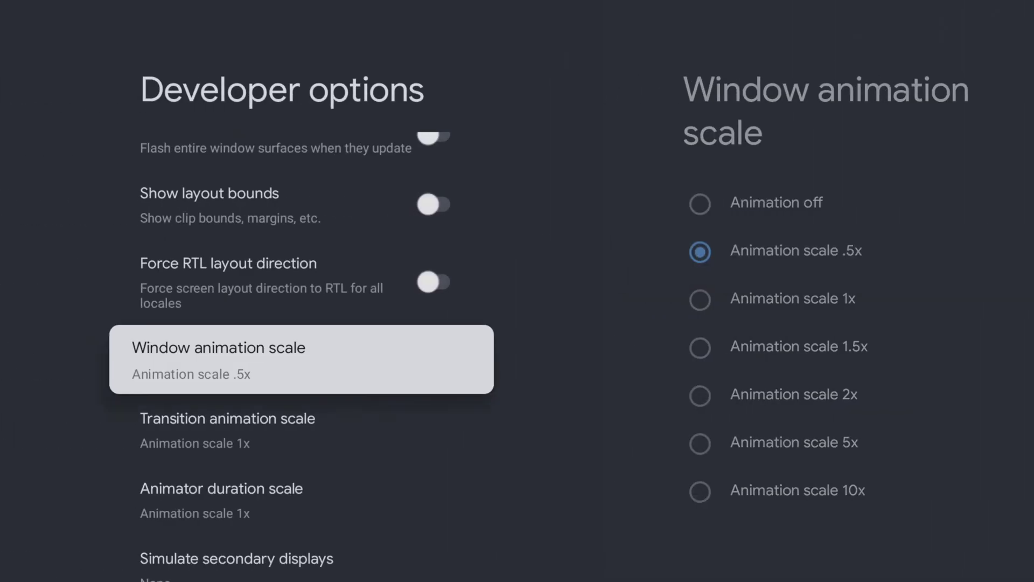
Step: Set Transition animation scale to .5x
key(Down)
key(Return)
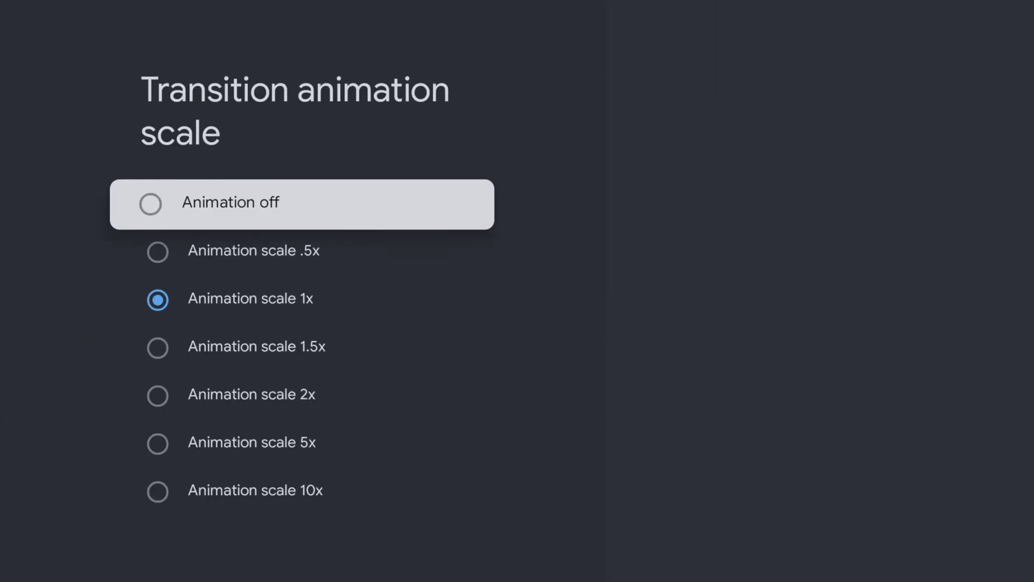
key(Down)
key(Return)
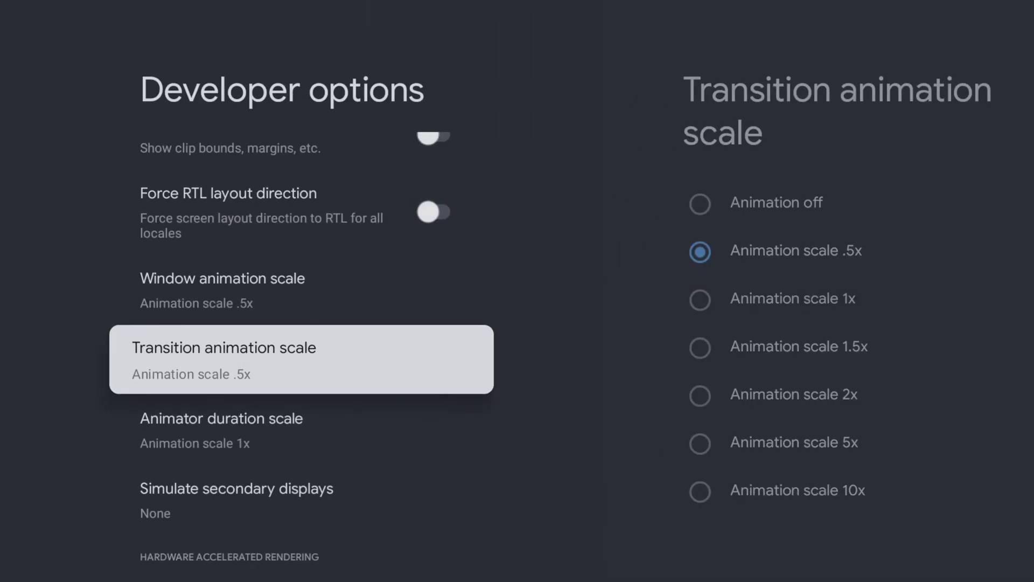
Step: Set Animator duration scale to .5x
key(Down)
key(Return)
key(Down)
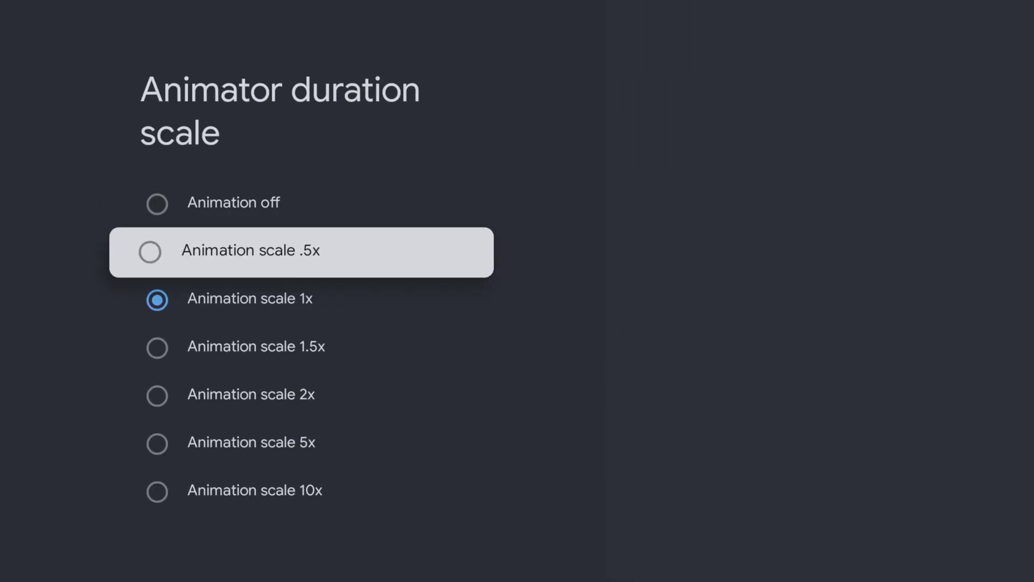
key(Return)
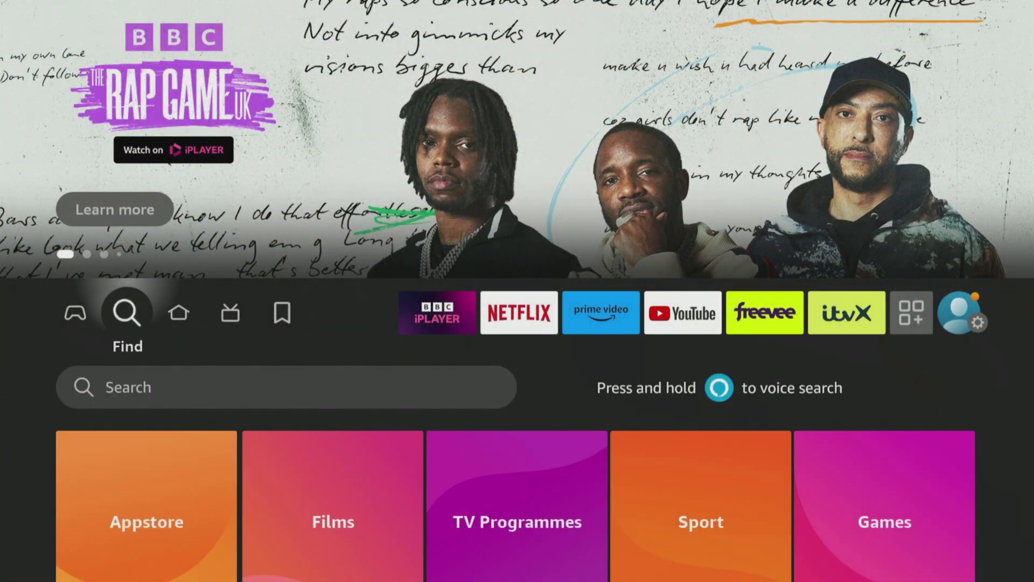
Step: Spell 'Nord' in the Fire TV search and highlight the Nordvpn suggestion
key(Down)
key(Return)
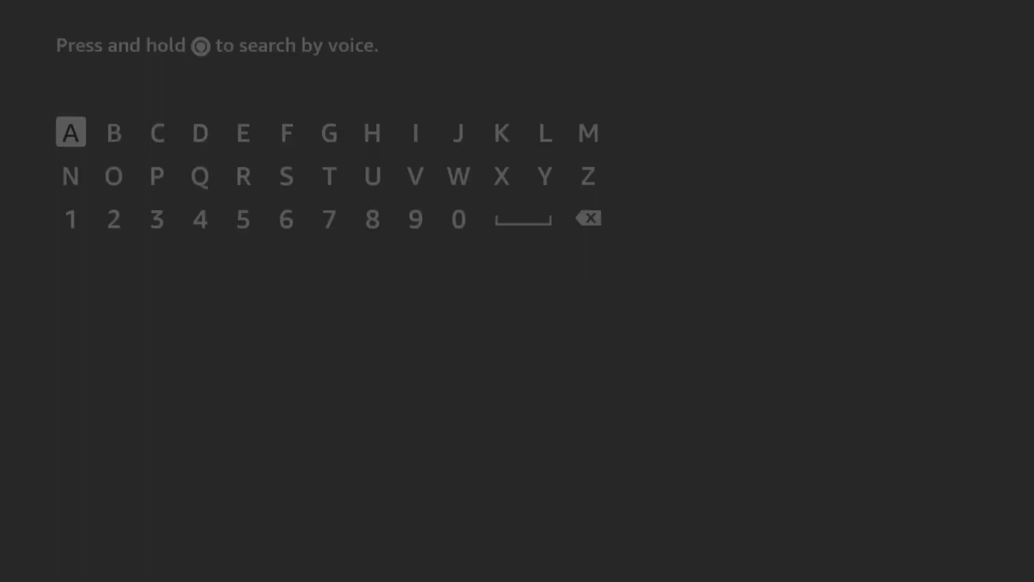
key(Down)
key(Return)
key(Right)
key(Return)
key(Right)
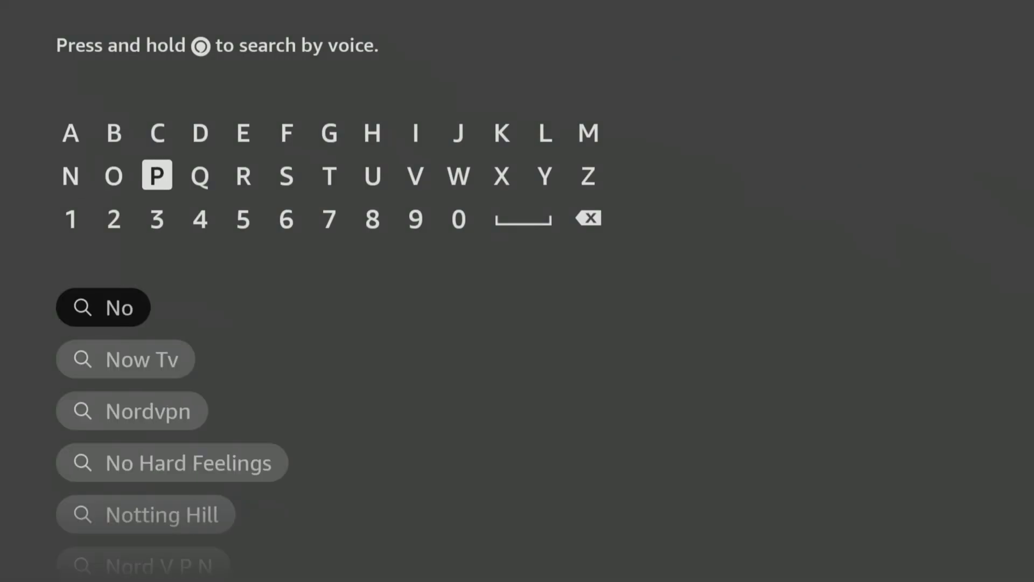
key(Right)
key(Right)
key(Return)
key(Up)
key(Left)
key(Return)
key(Down)
key(Down)
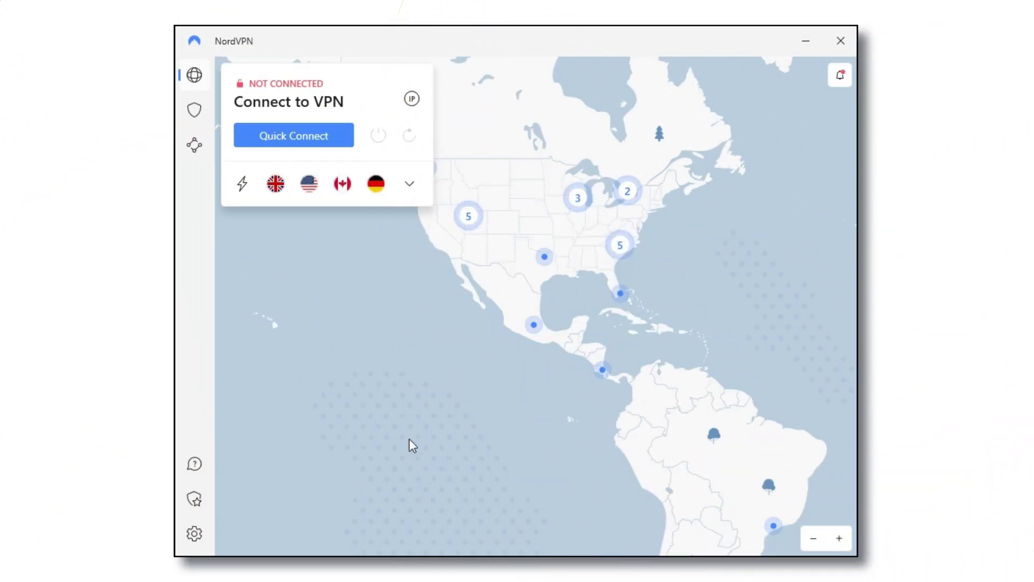
Step: Expand the NordVPN country list and connect to United States
click(409, 183)
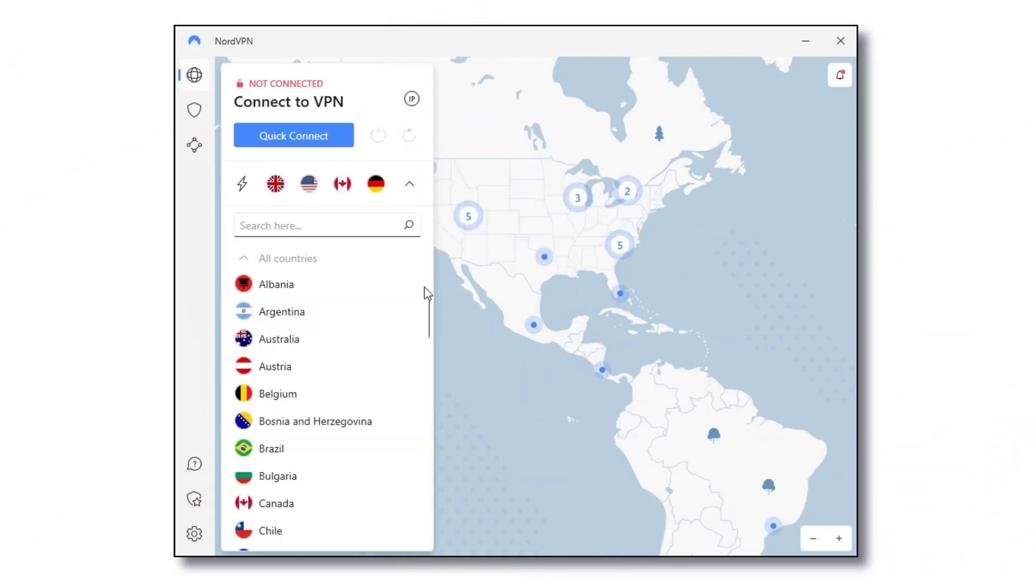
drag(427, 300, 423, 514)
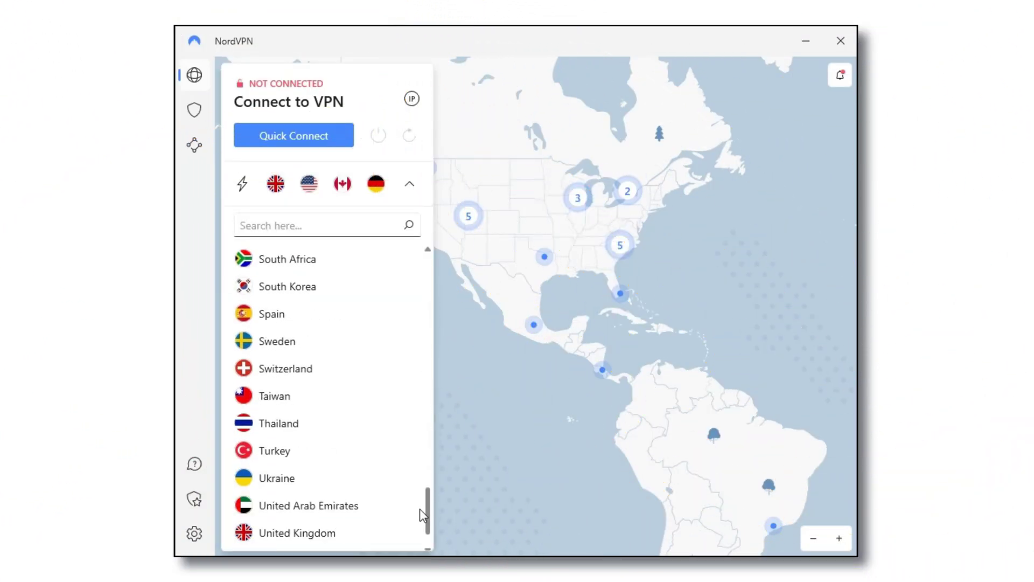
scroll(419, 508, down, 1)
click(307, 533)
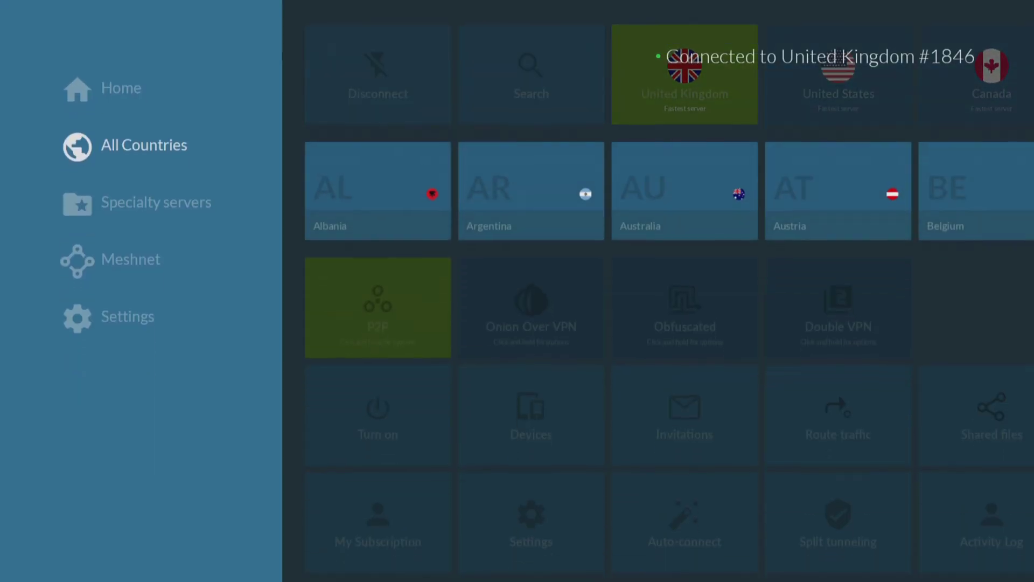
Step: Enable Threat Protection Lite in NordVPN settings and reconnect
key(Down)
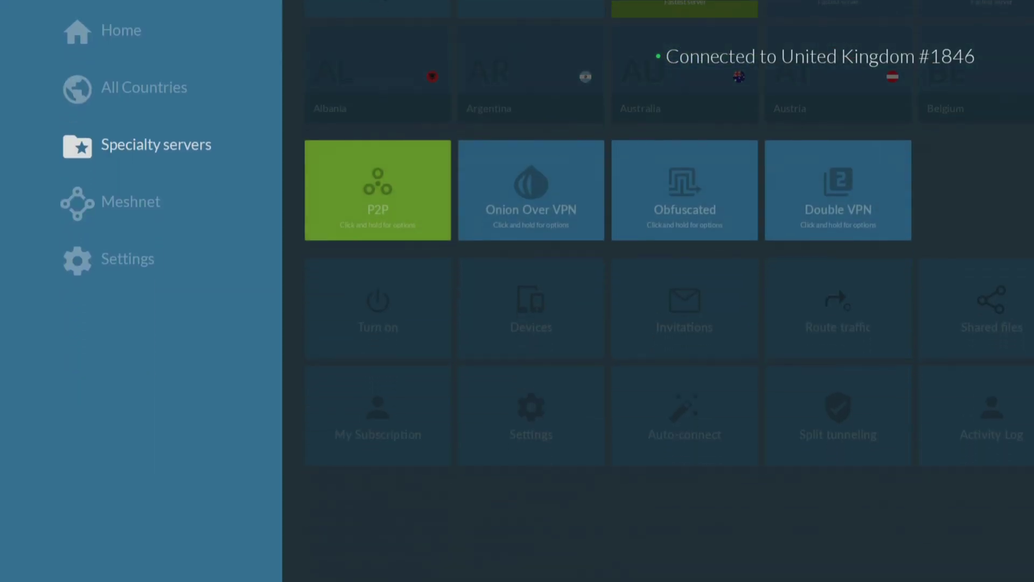
key(Down)
key(Down)
key(Right)
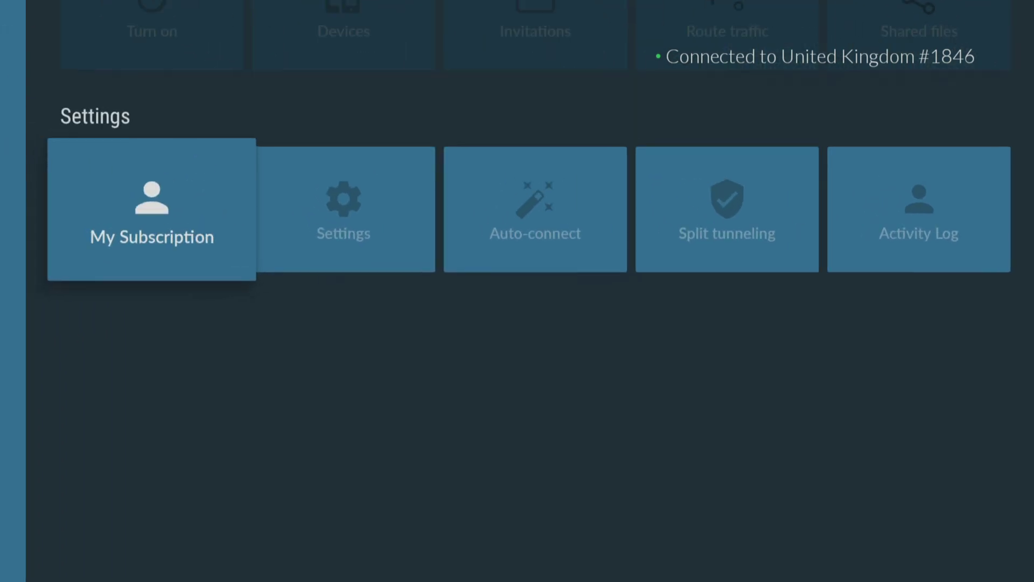
key(Right)
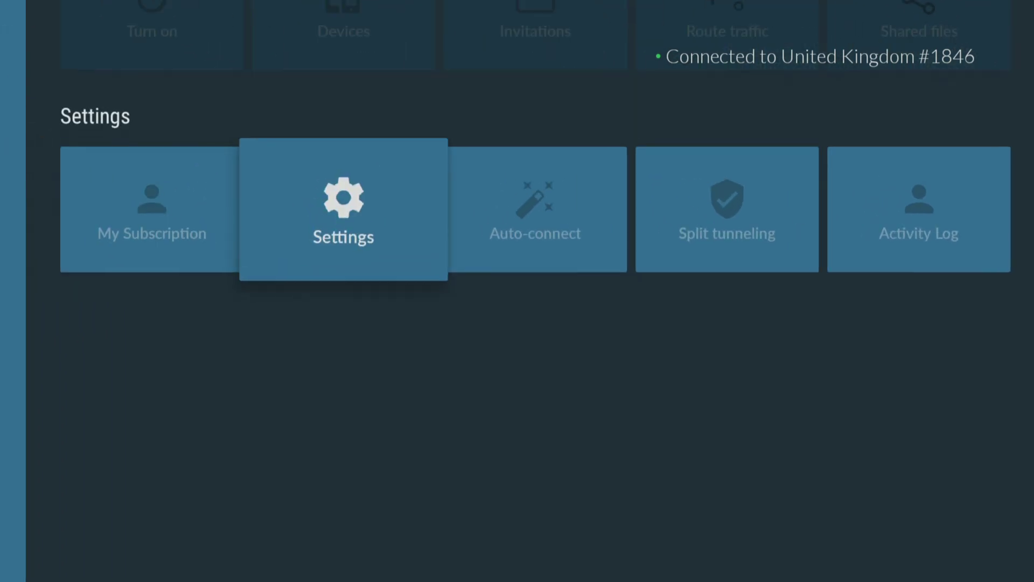
key(Return)
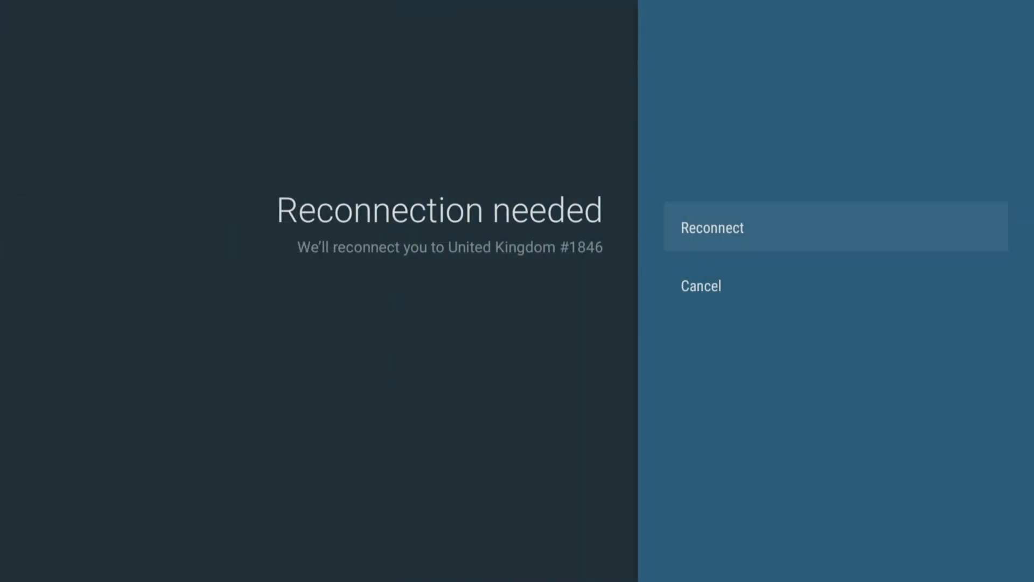
key(Return)
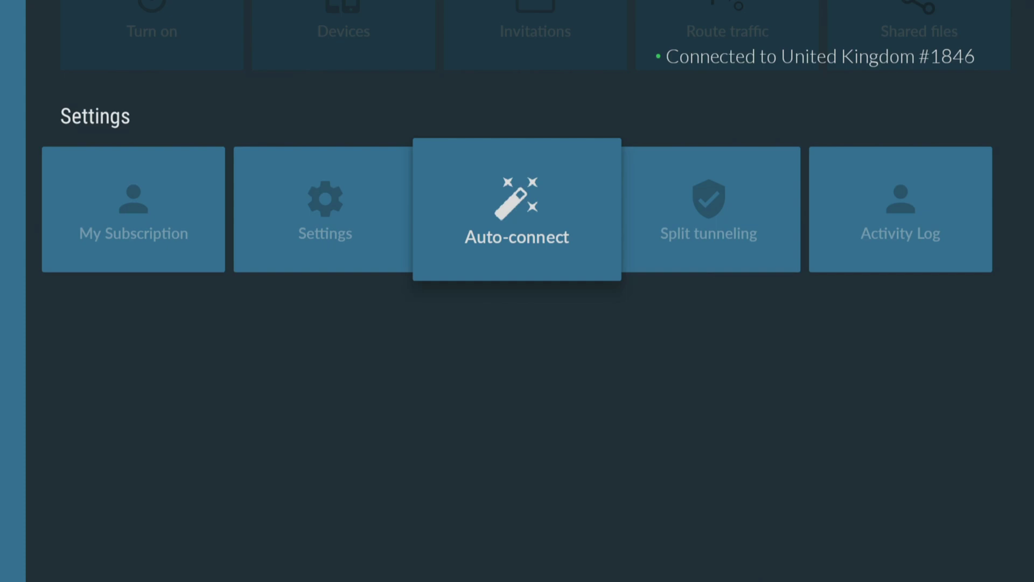
key(Return)
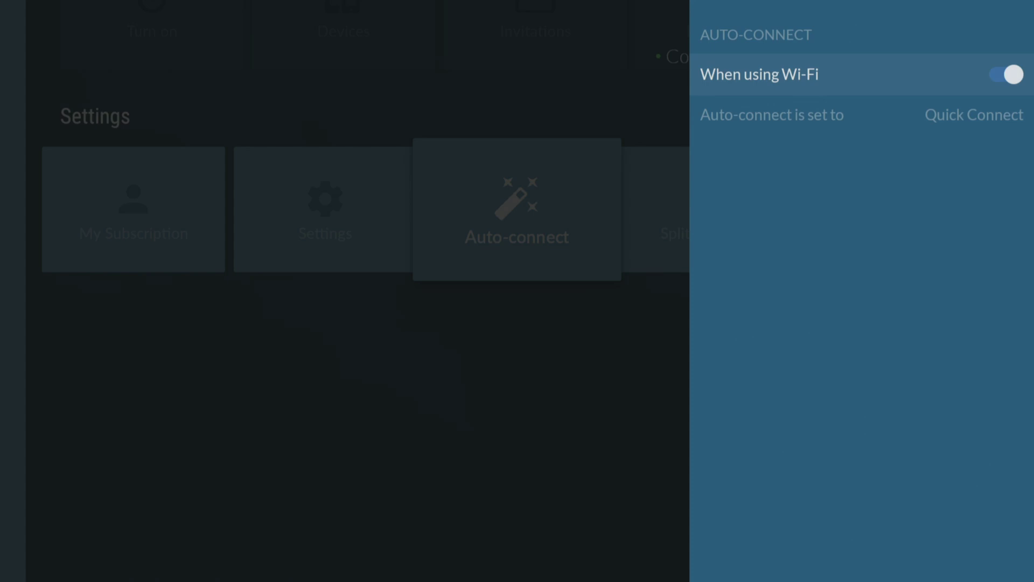
Step: Set the auto-connect destination to United States
key(Down)
key(Return)
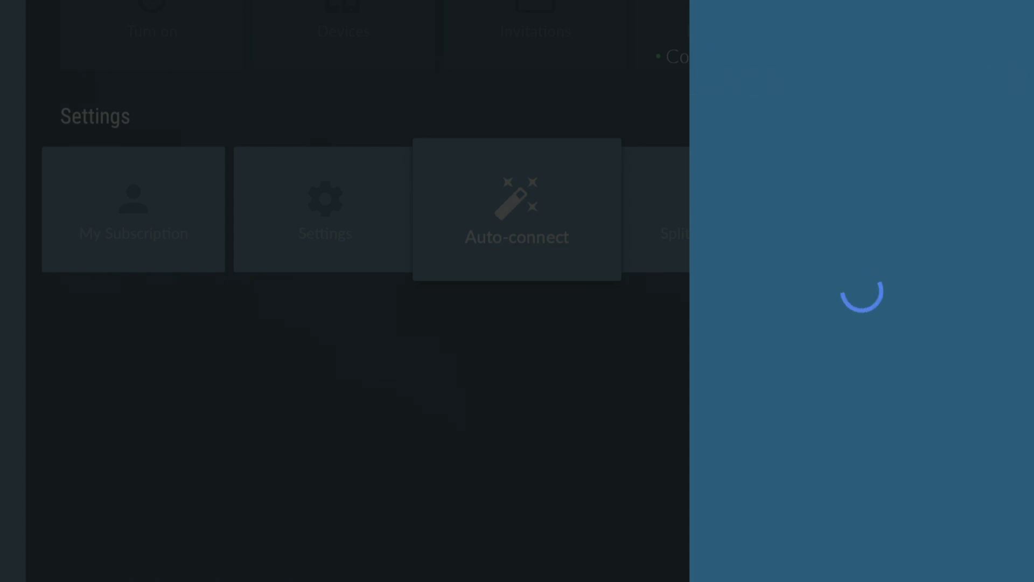
key(Down)
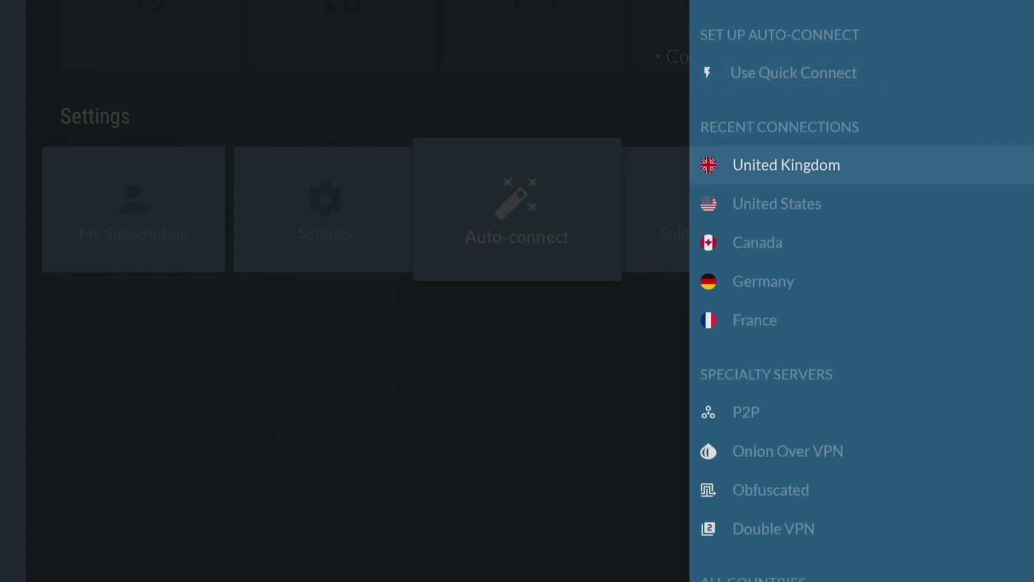
key(Down)
key(Return)
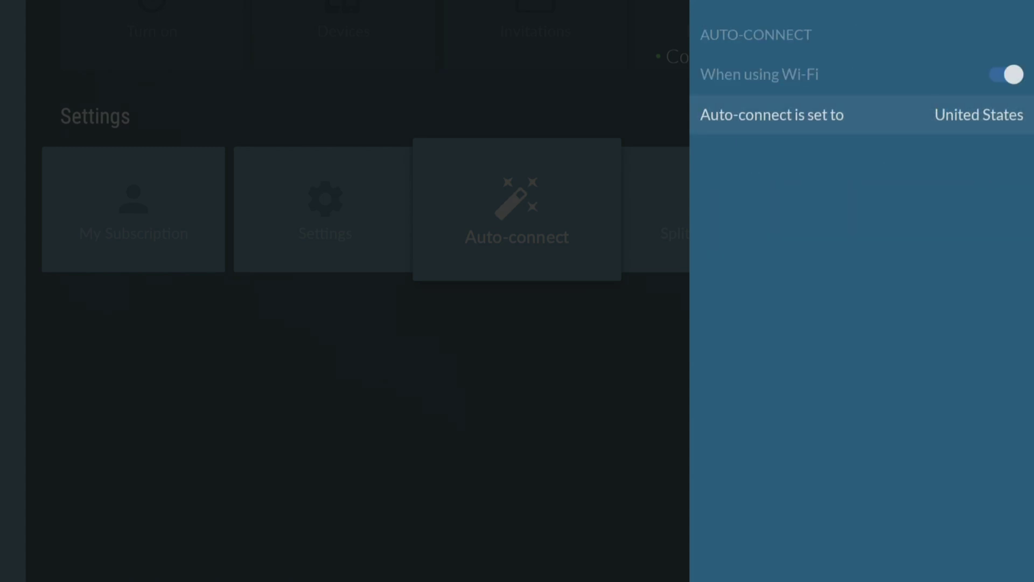
key(Escape)
key(Right)
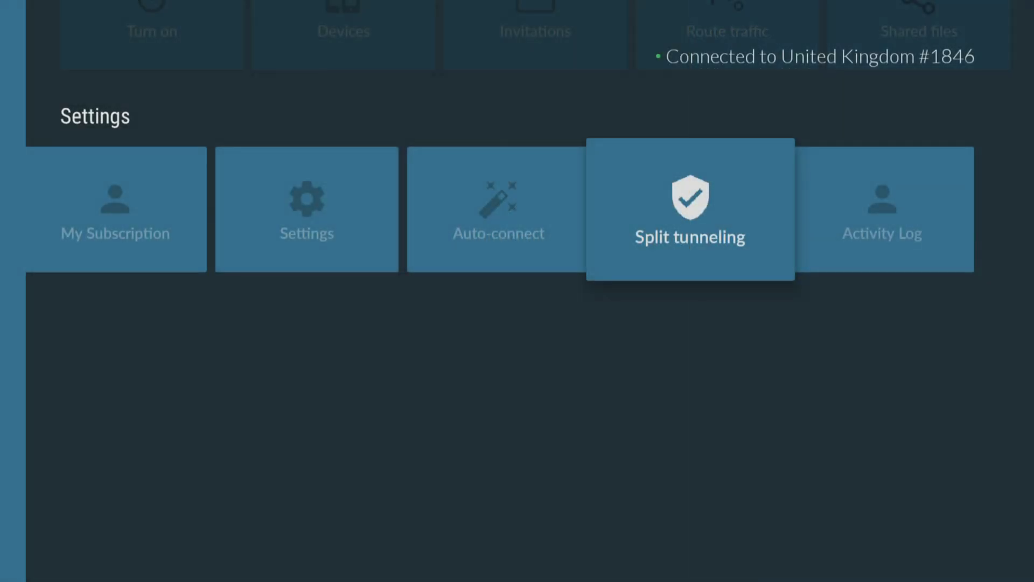
Step: Add Prime Video to the split-tunneling trusted apps alongside BBC iPlayer
key(Return)
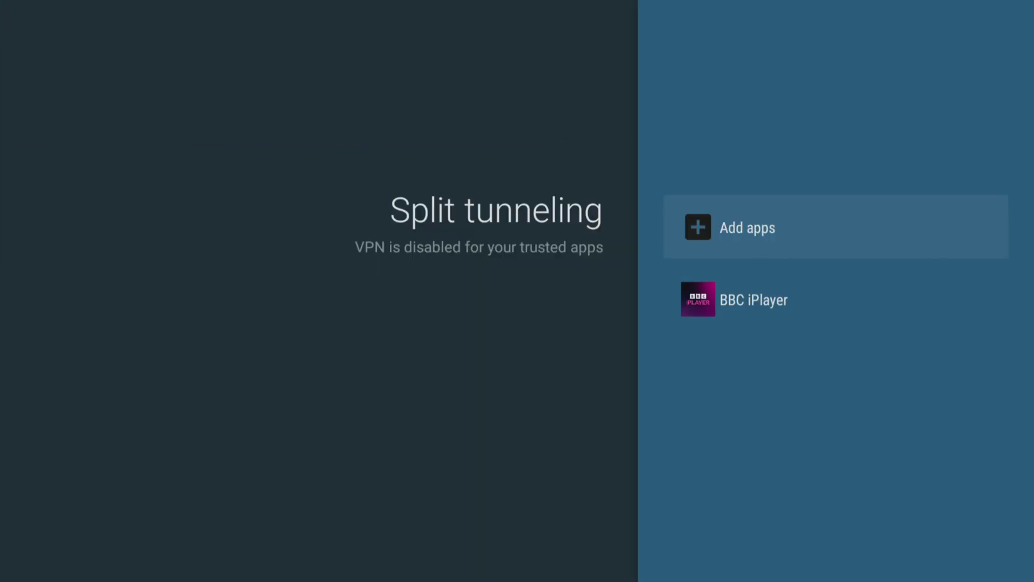
key(Return)
key(Down)
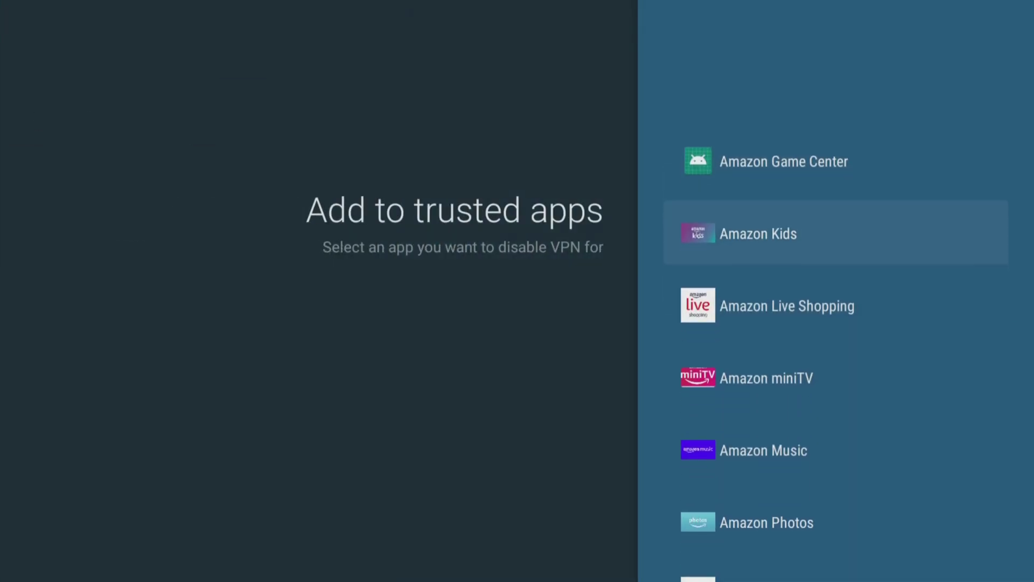
key(Down)
key(Down)
key(Down)
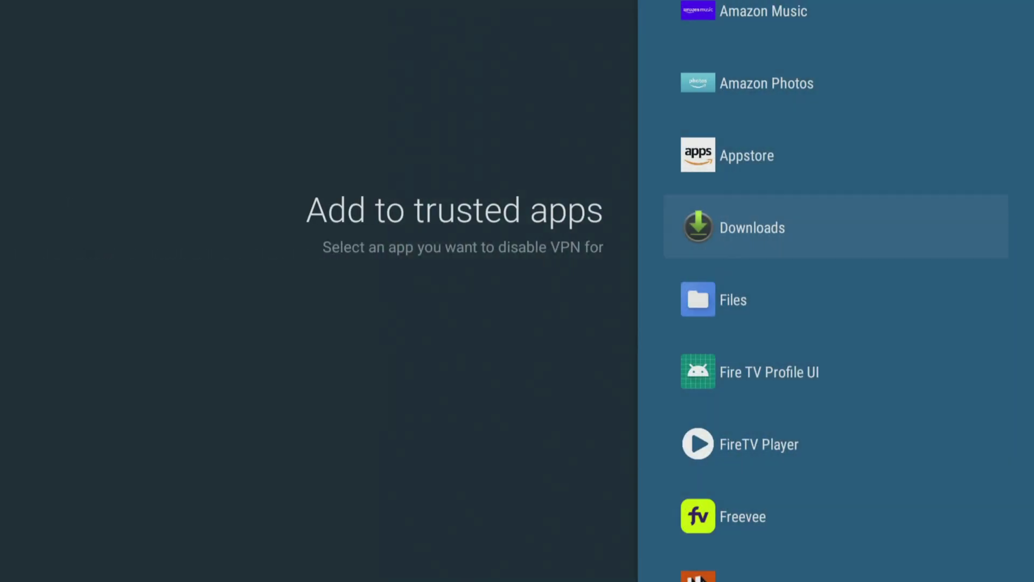
key(Down)
key(Down)
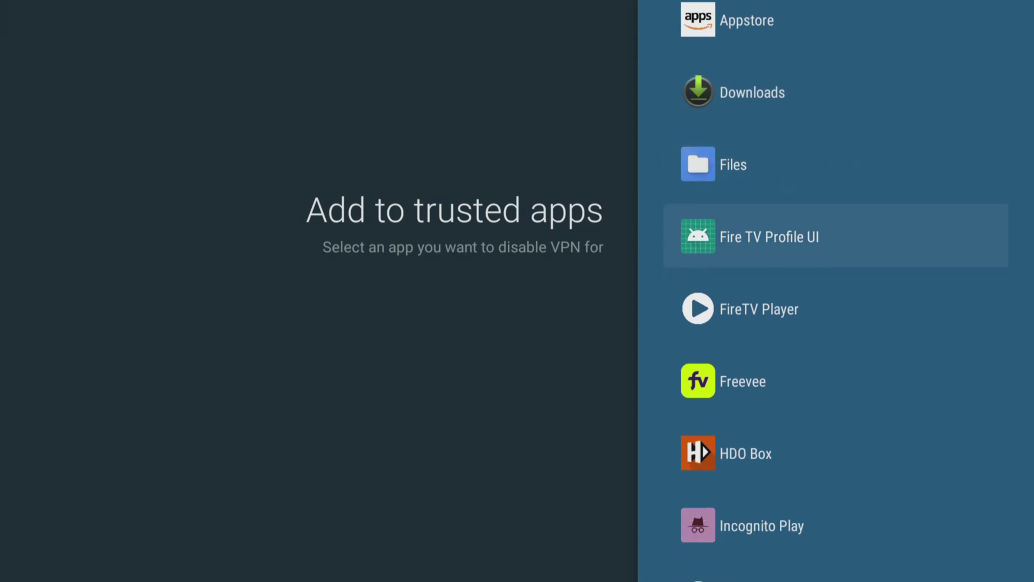
key(Down)
key(Down)
key(Down)
key(Down)
key(Down)
key(Down)
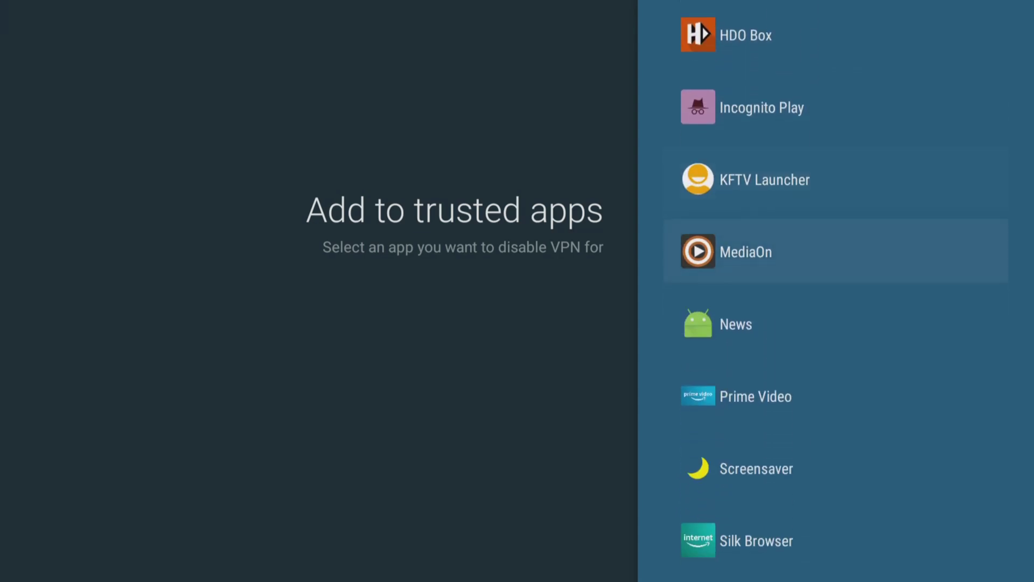
key(Down)
key(Down)
key(Return)
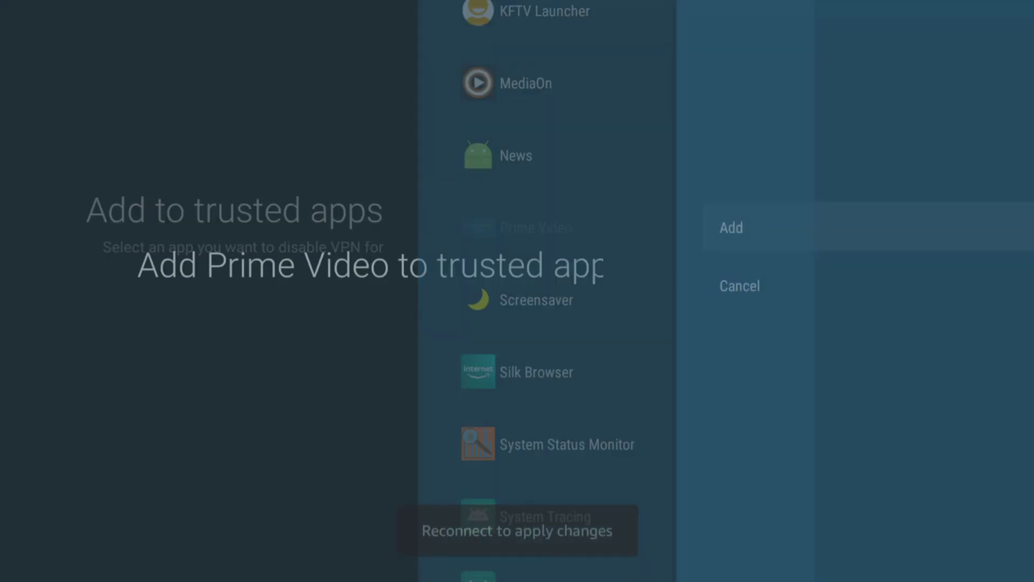
key(Return)
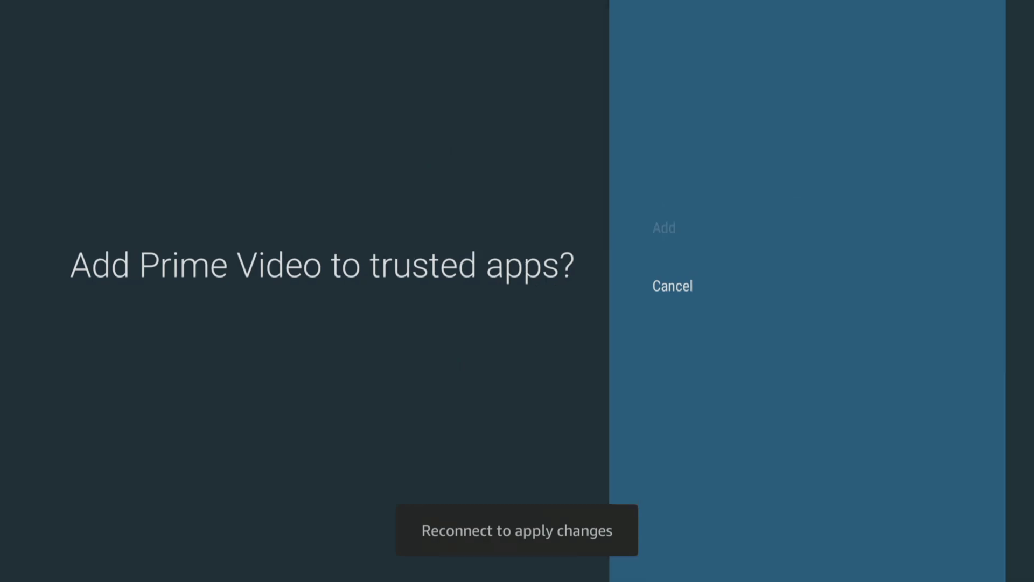